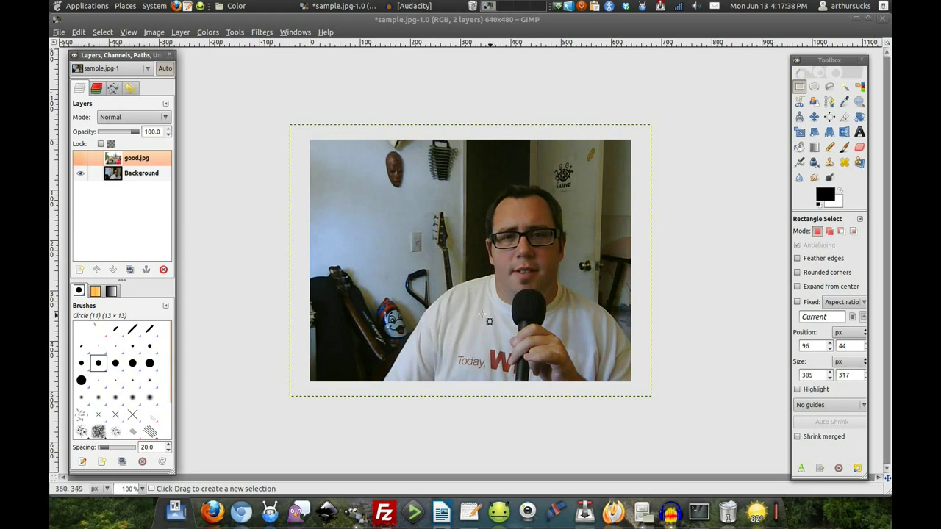
# Step: Make the good.jpg castle photo layer visible over the webcam Background
pyautogui.click(81, 159)
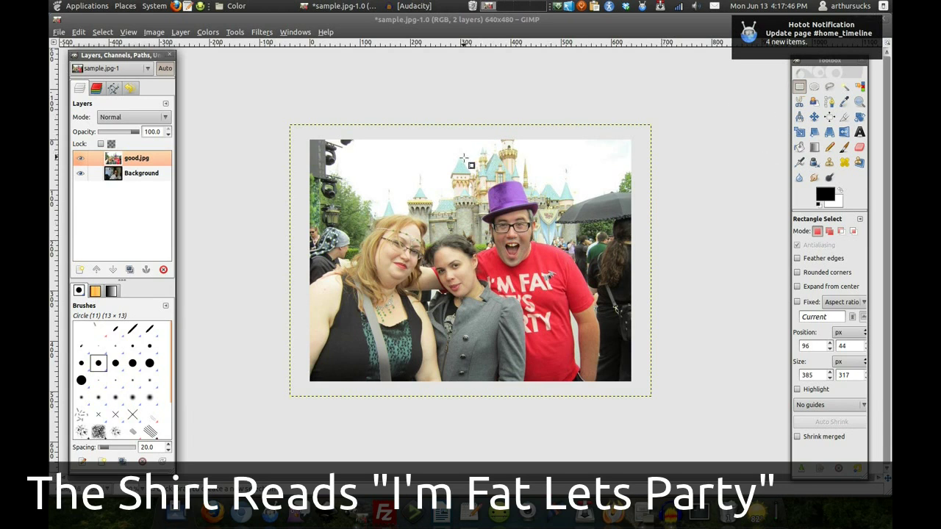
# Step: Crop the good.jpg layer to a selection around the man in the purple hat, then clear the selection
pyautogui.moveTo(464, 157); pyautogui.dragTo(566, 297)
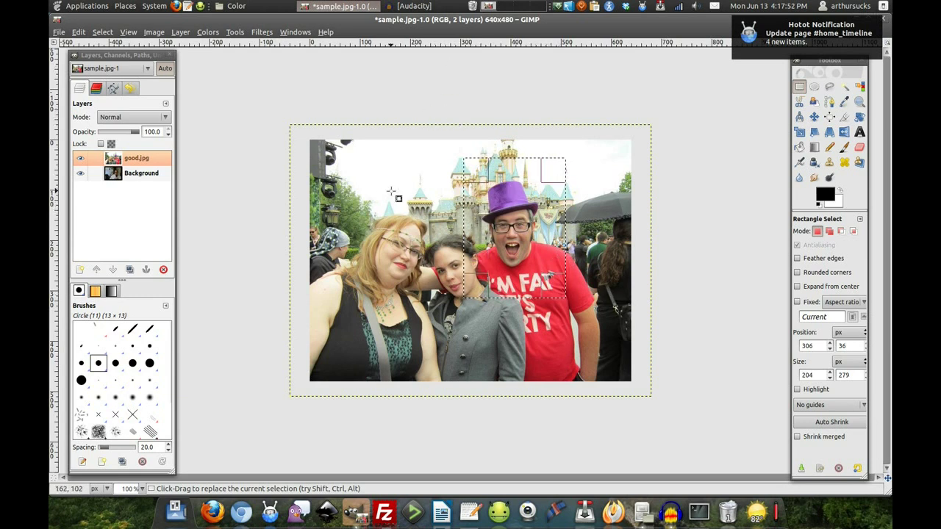
pyautogui.click(179, 32)
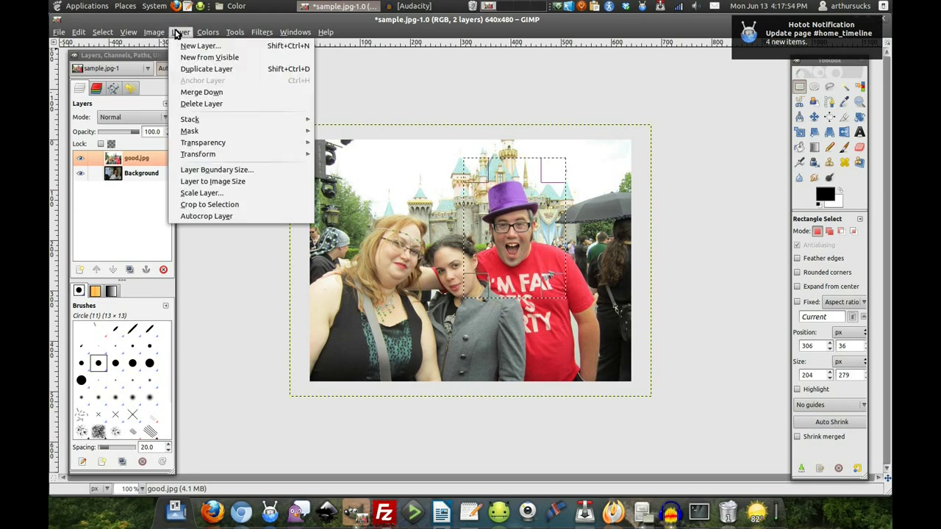
pyautogui.click(231, 205)
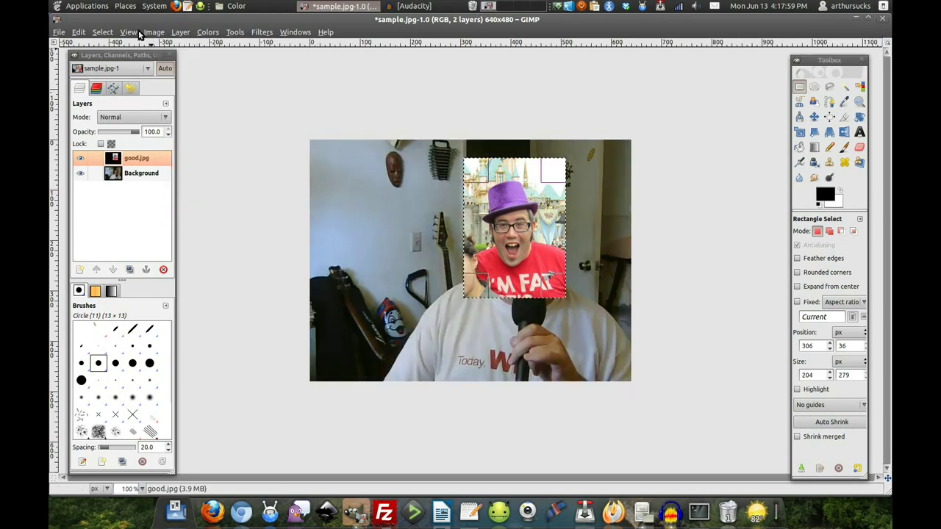
pyautogui.click(102, 32)
pyautogui.click(117, 56)
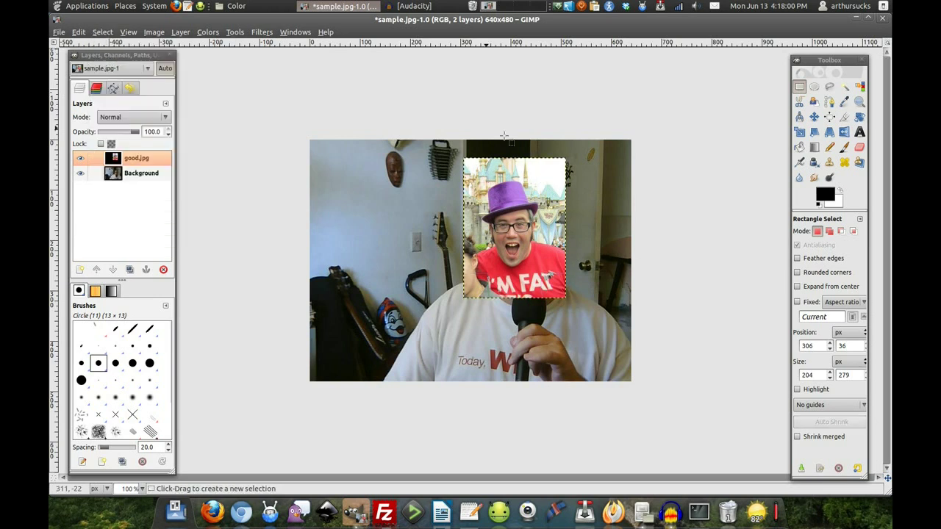
# Step: Move the cropped inset to the photo's lower left and make the Background layer active
pyautogui.click(814, 117)
pyautogui.moveTo(518, 232); pyautogui.dragTo(393, 296)
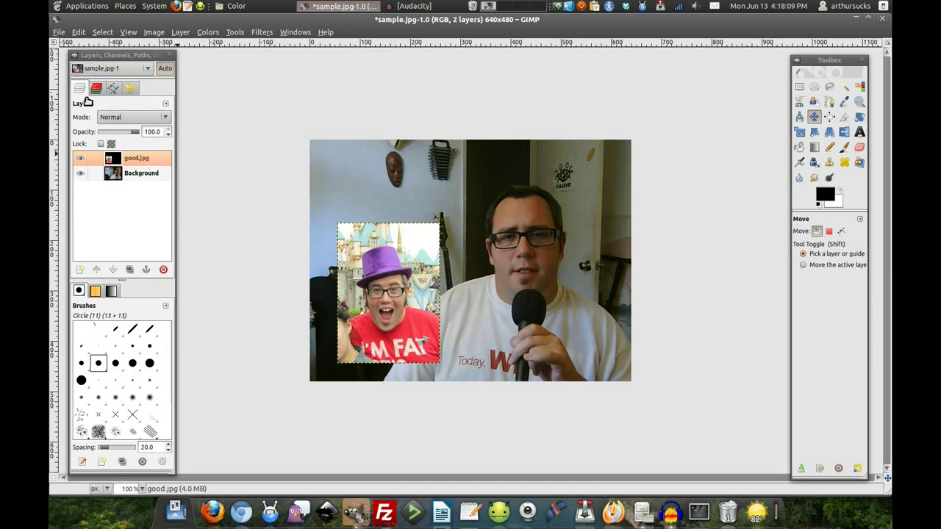
pyautogui.click(141, 174)
# Step: Make the Background webcam layer the active layer for editing
pyautogui.click(138, 157)
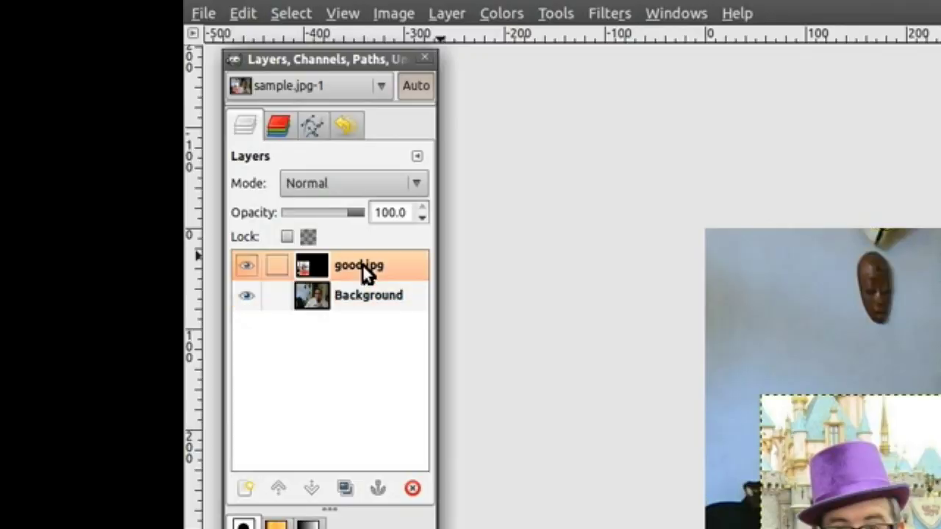
pyautogui.click(363, 297)
pyautogui.click(358, 266)
pyautogui.click(363, 299)
pyautogui.click(358, 268)
pyautogui.click(363, 298)
pyautogui.click(353, 267)
pyautogui.click(376, 297)
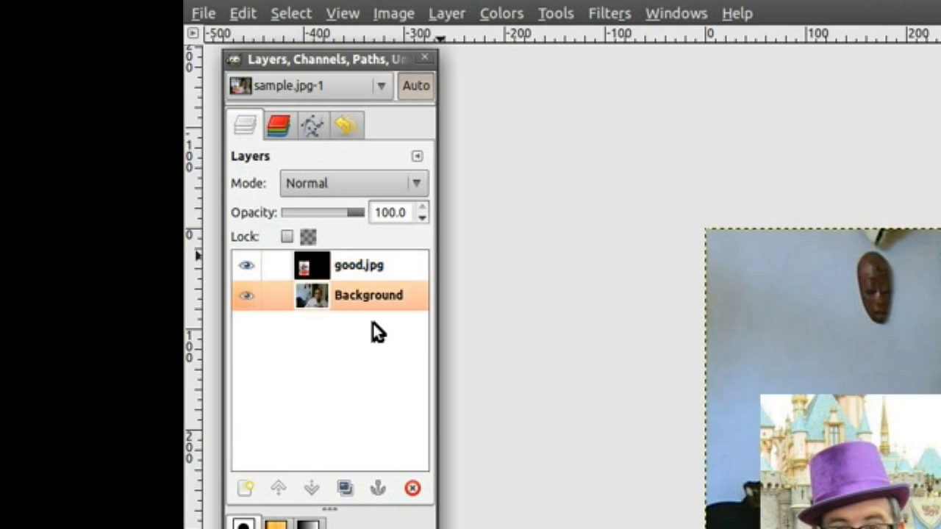
# Step: Hide the Green and Blue channels so only the Red channel is displayed
pyautogui.click(283, 122)
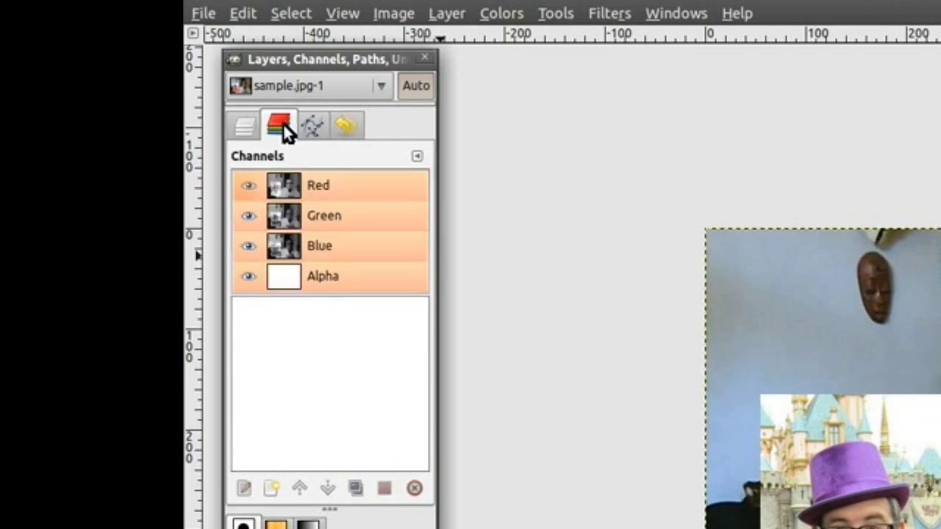
pyautogui.click(248, 216)
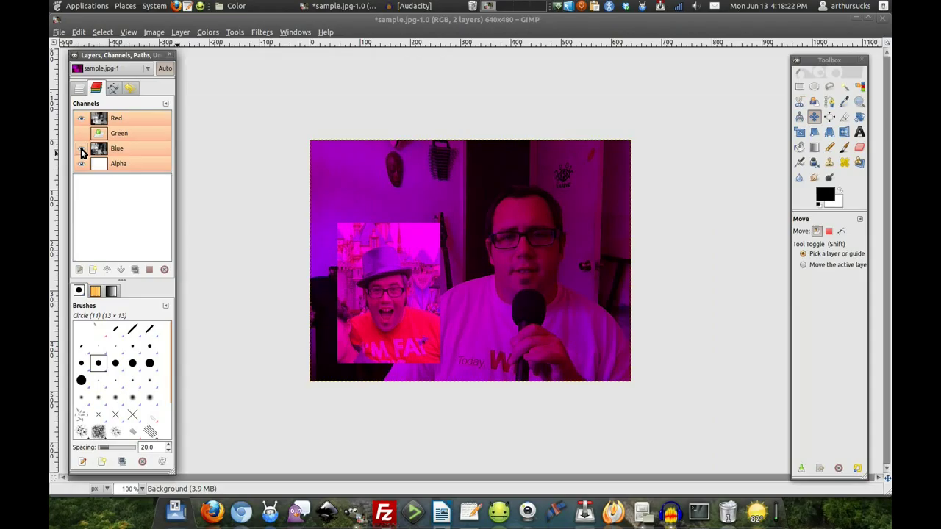
pyautogui.click(248, 246)
pyautogui.click(248, 276)
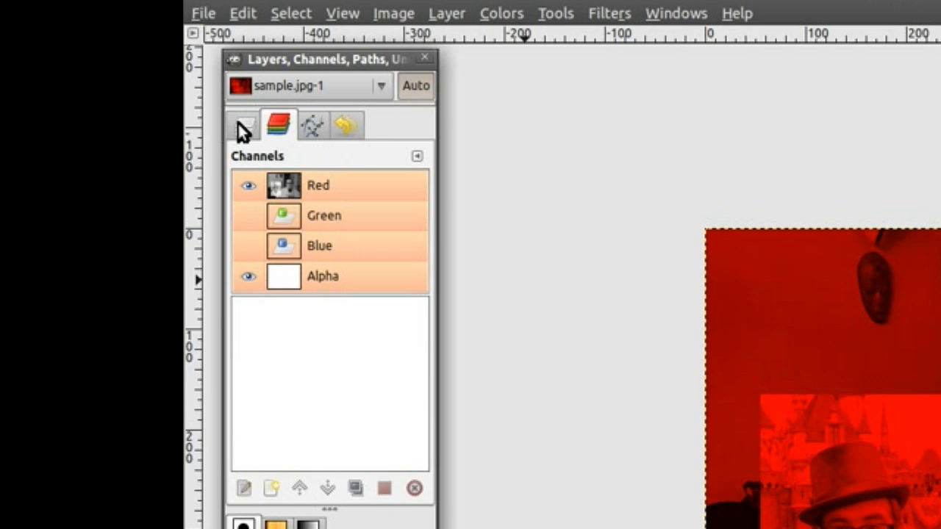
pyautogui.click(78, 88)
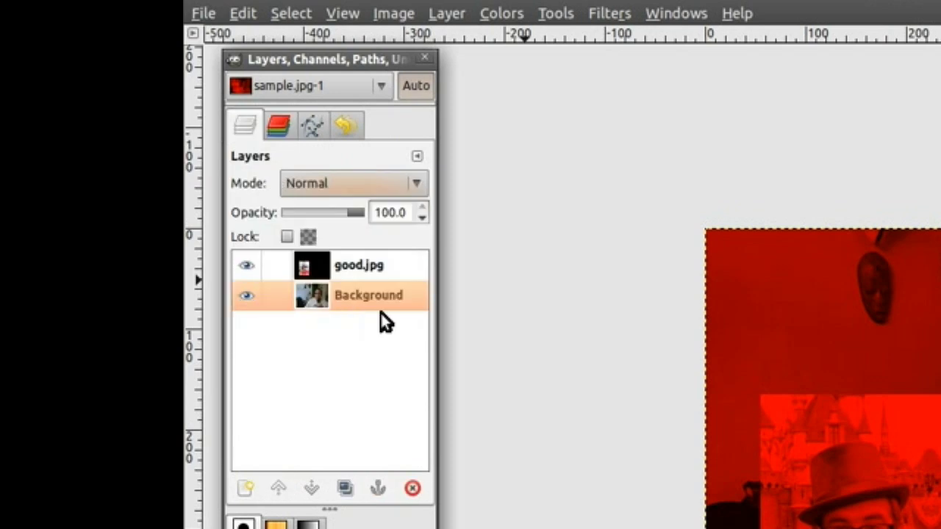
pyautogui.click(277, 125)
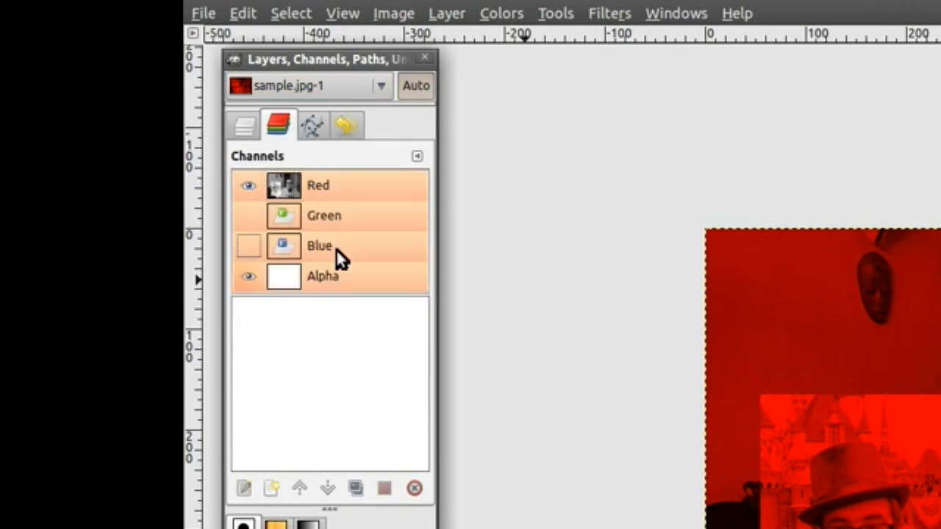
# Step: Open Levels on the Background layer and switch its channel to Red
pyautogui.click(501, 13)
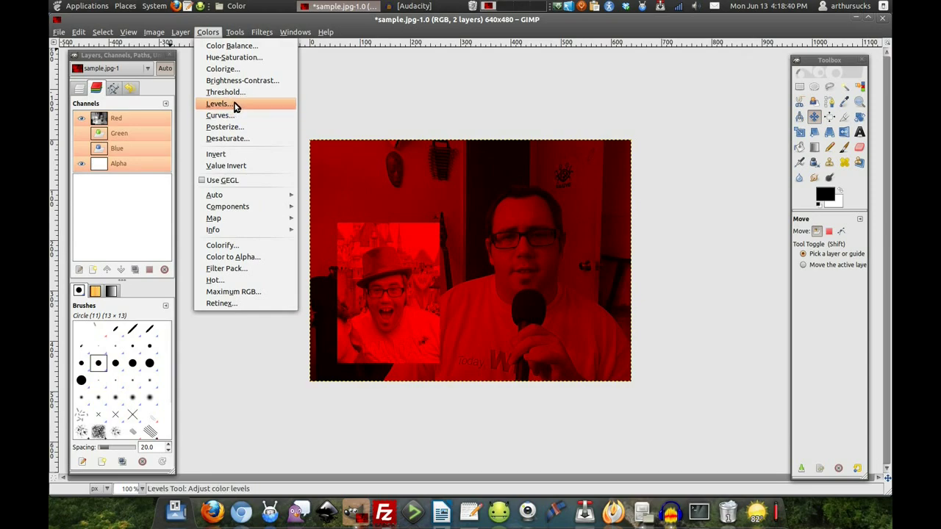
pyautogui.click(234, 105)
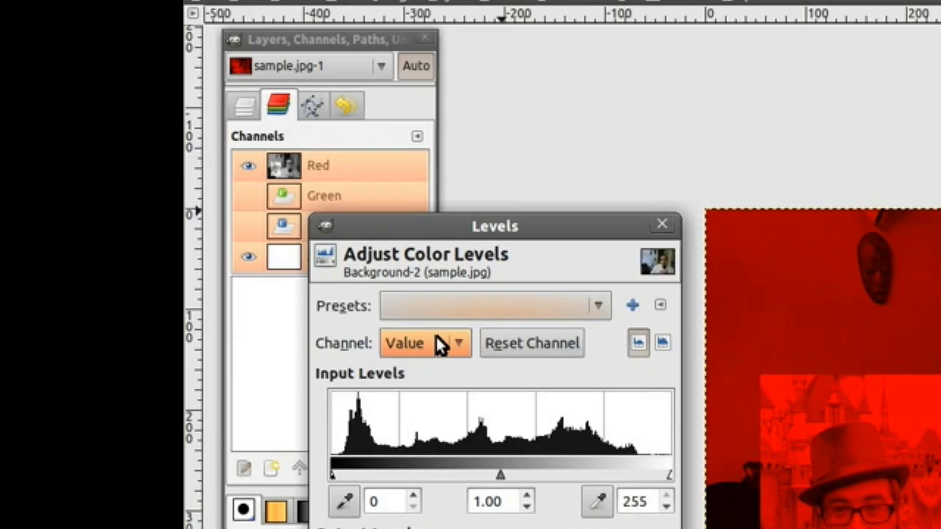
pyautogui.click(438, 343)
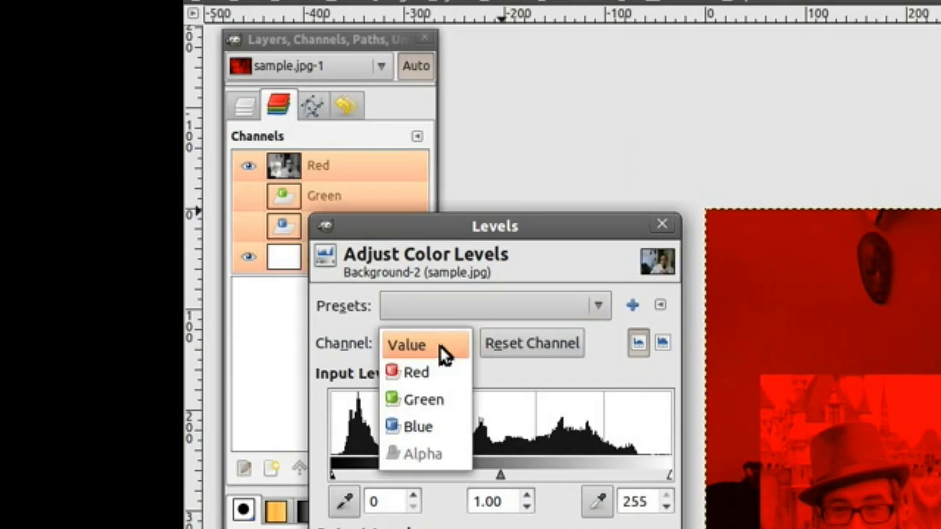
pyautogui.click(435, 377)
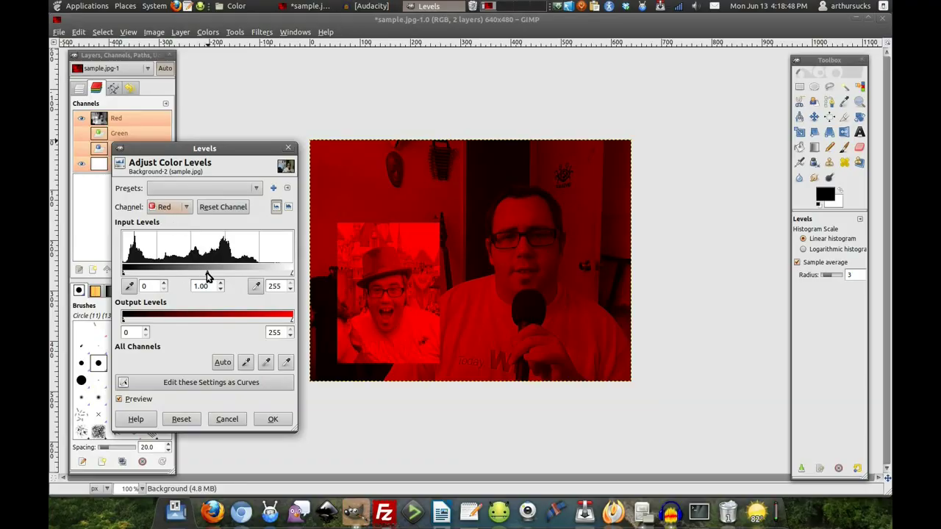
# Step: Set the red input levels to black 8, gamma 1.38 and white 210
pyautogui.moveTo(207, 276); pyautogui.dragTo(183, 276)
pyautogui.moveTo(291, 275); pyautogui.dragTo(263, 276)
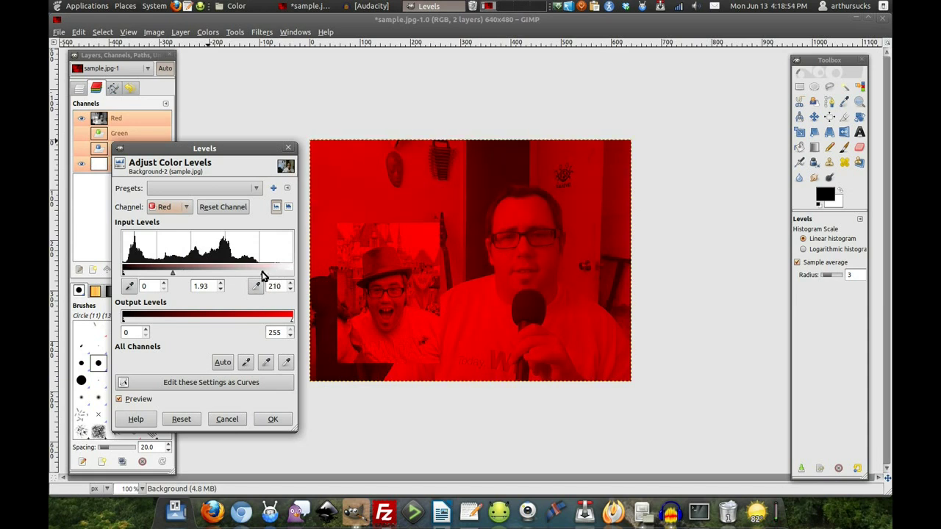
pyautogui.moveTo(173, 275); pyautogui.dragTo(126, 275)
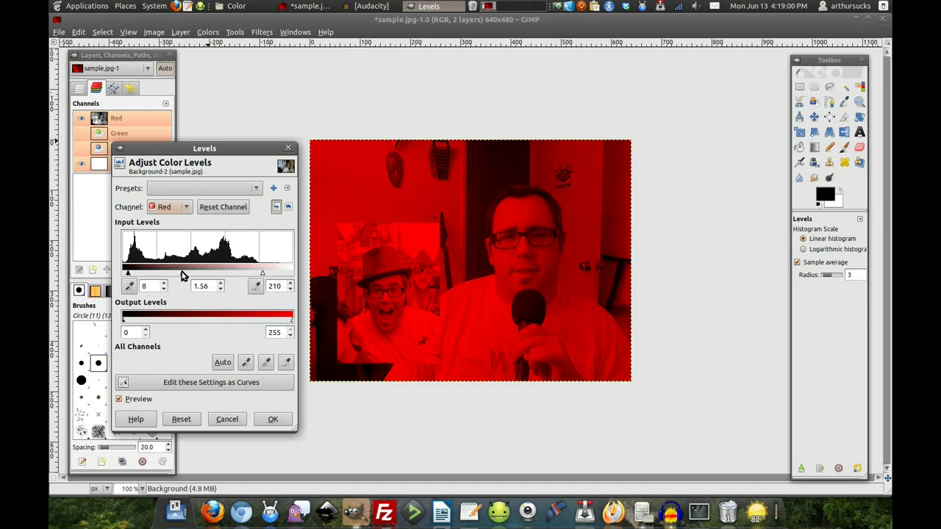
pyautogui.moveTo(183, 275); pyautogui.dragTo(186, 275)
pyautogui.click(69, 5)
pyautogui.moveTo(81, 21)
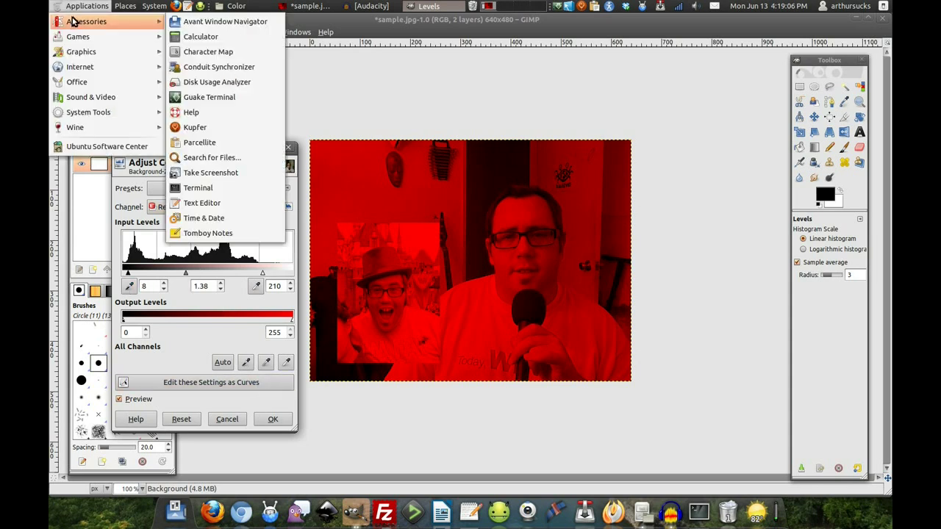
# Step: Open gedit, log the red levels 'red 8 1.38 210', then minimize the note
pyautogui.click(213, 204)
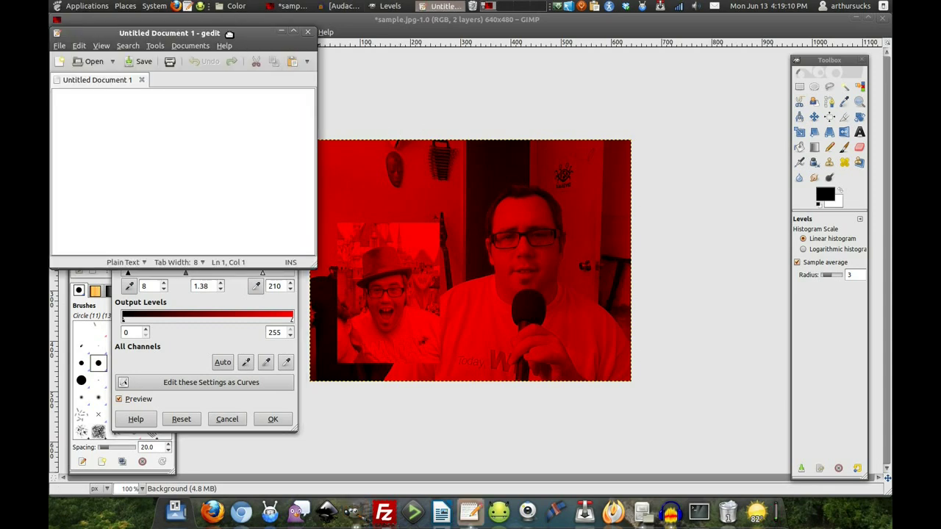
pyautogui.moveTo(177, 33); pyautogui.dragTo(603, 200)
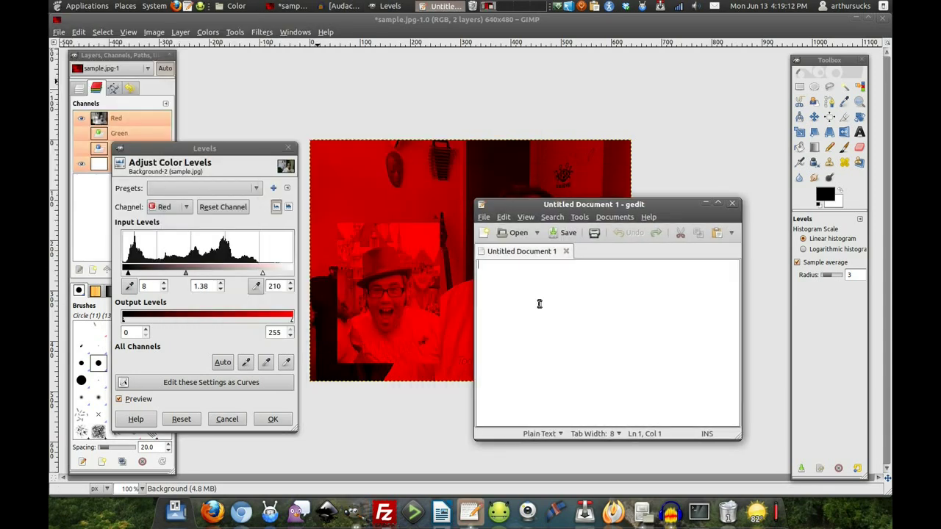
pyautogui.write('red 8 1.38 210')
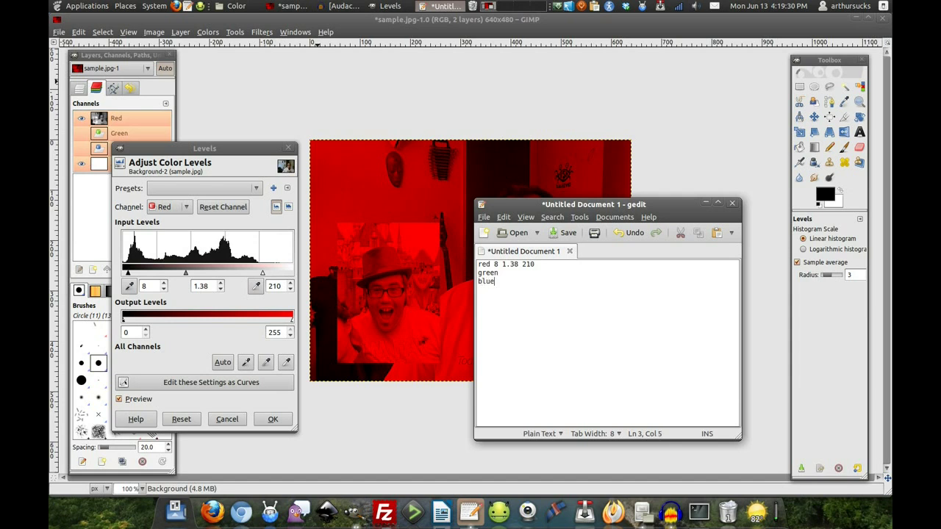
pyautogui.click(707, 203)
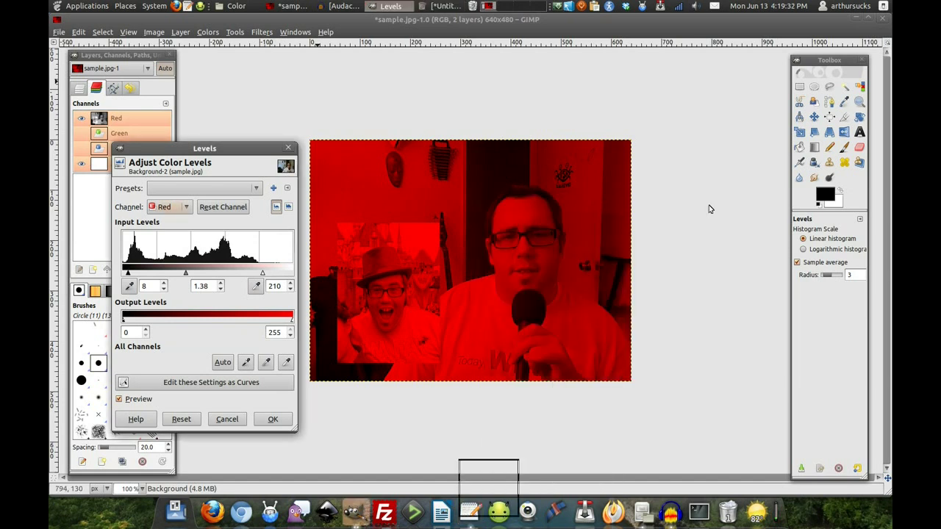
# Step: Apply the red levels and switch the view to show only the Green channel
pyautogui.click(272, 419)
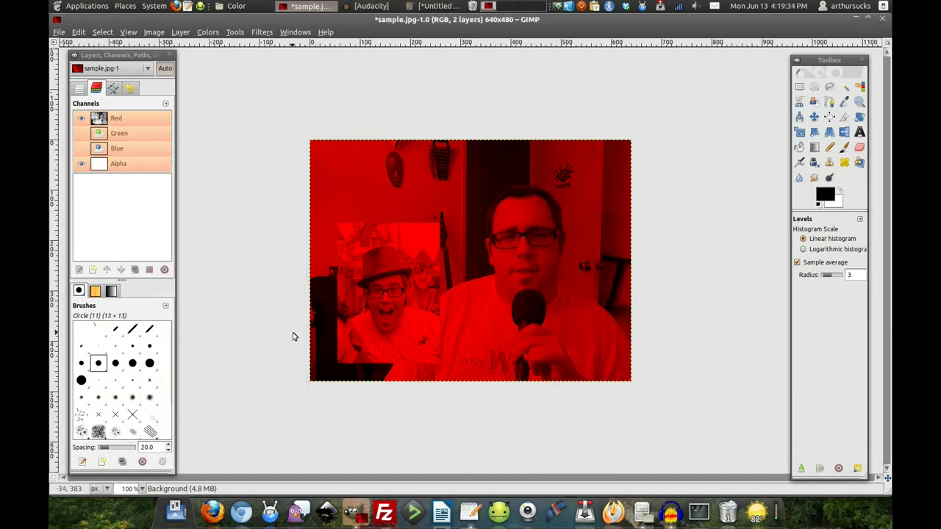
pyautogui.click(81, 119)
pyautogui.click(81, 133)
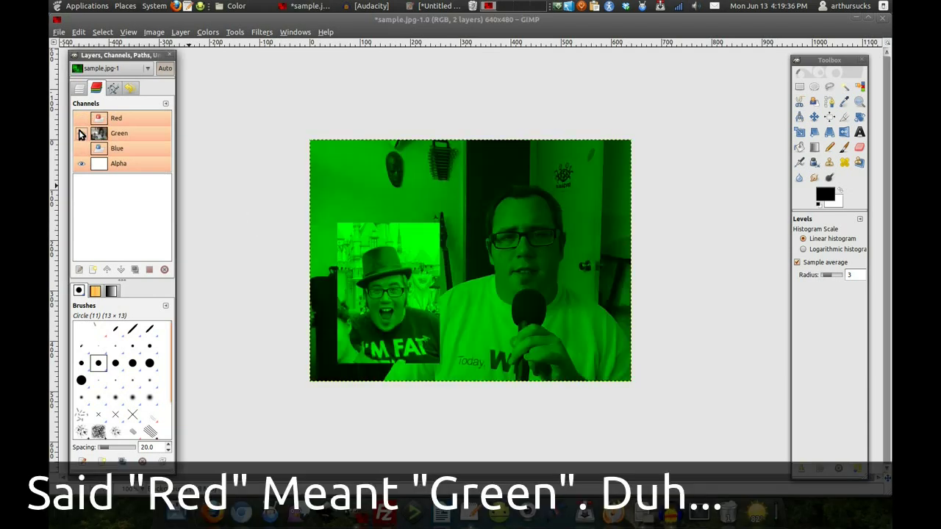
pyautogui.click(79, 88)
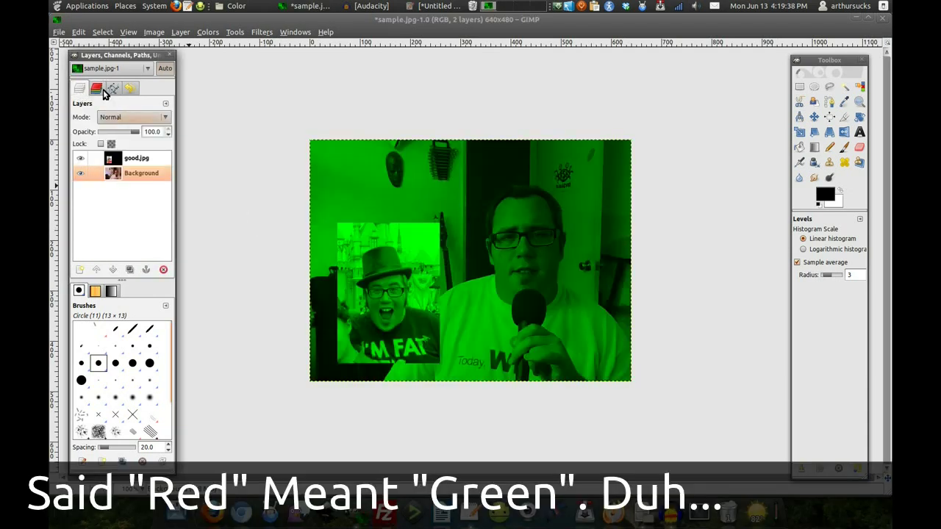
pyautogui.click(96, 88)
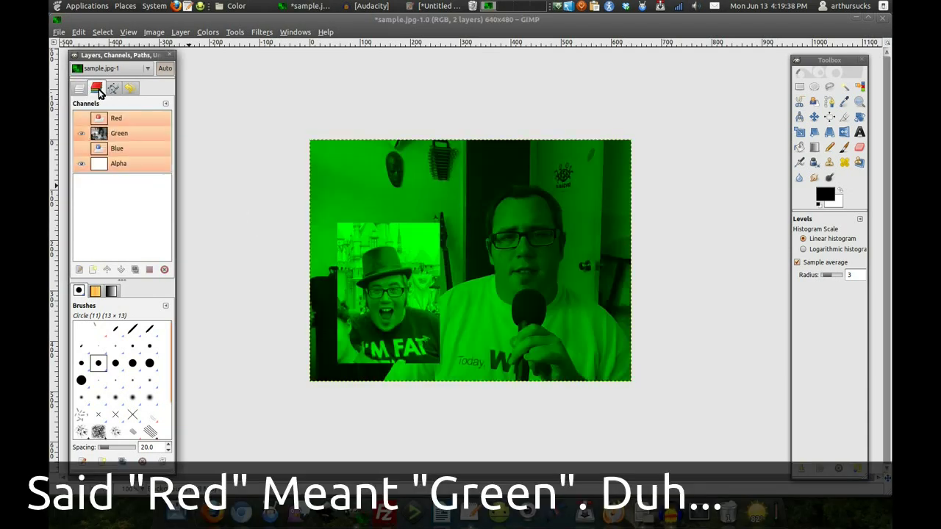
# Step: Set the Green channel levels to black 8, gamma 1.22 and white 213
pyautogui.click(183, 32)
pyautogui.moveTo(200, 32)
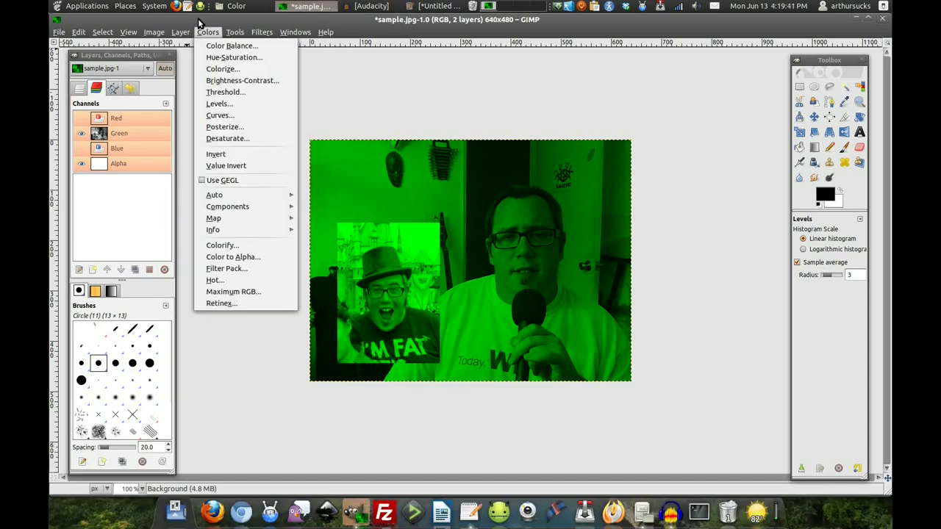
pyautogui.click(220, 103)
pyautogui.click(183, 194)
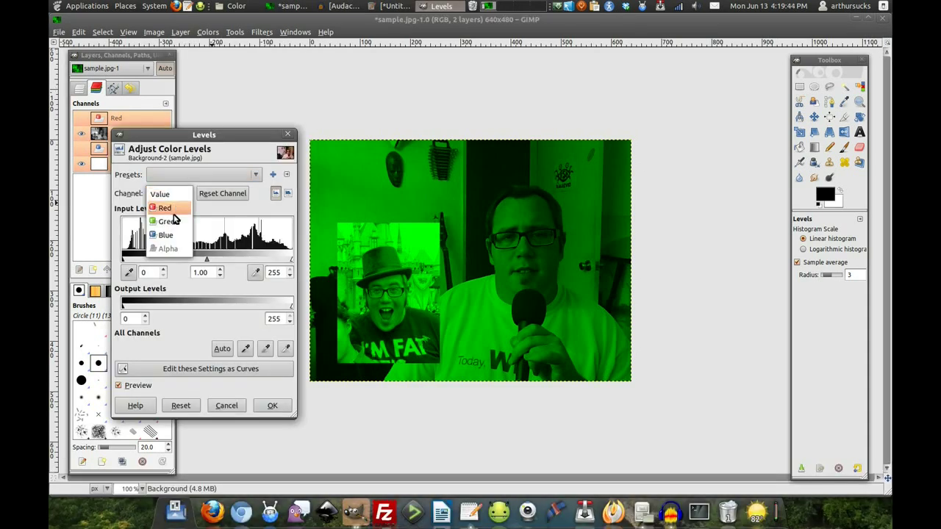
pyautogui.click(174, 222)
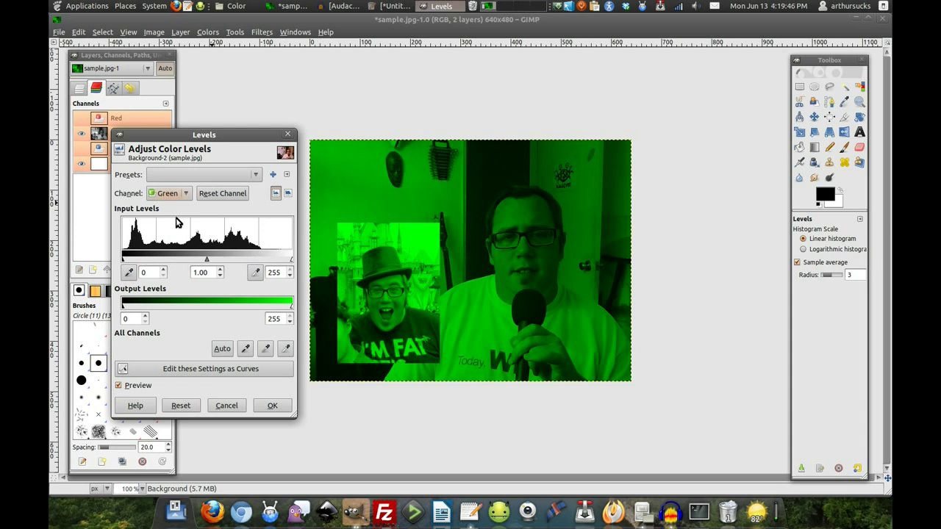
pyautogui.moveTo(291, 261); pyautogui.dragTo(264, 263)
pyautogui.moveTo(125, 261); pyautogui.dragTo(126, 263)
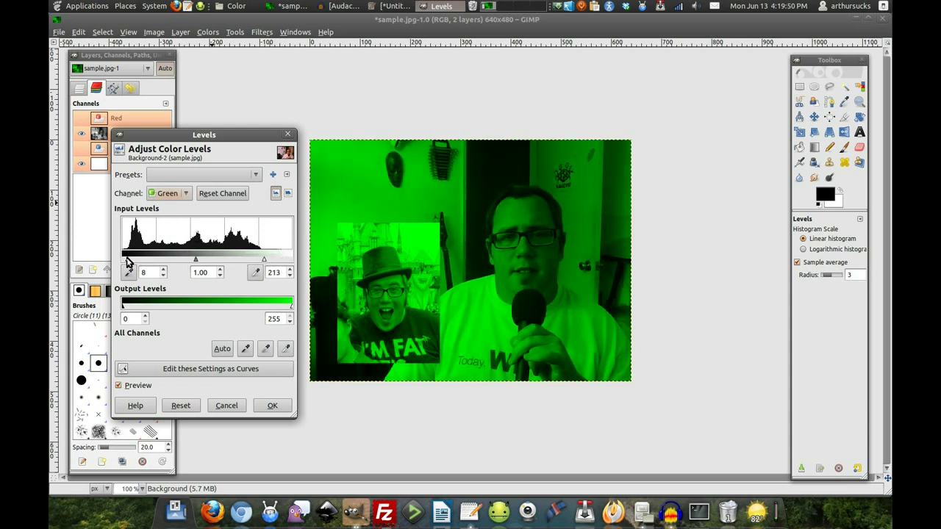
pyautogui.moveTo(197, 263); pyautogui.dragTo(189, 263)
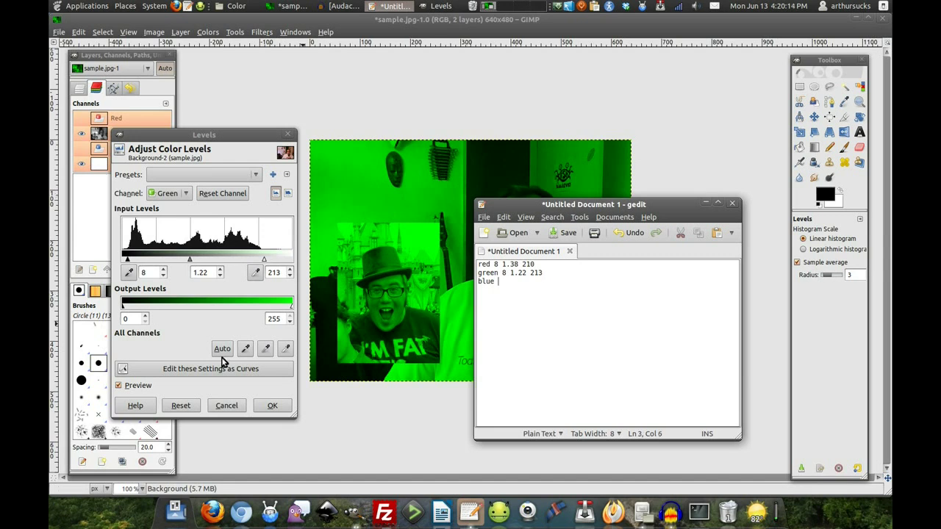
# Step: Apply the green levels and switch the view to show only the Blue channel
pyautogui.click(272, 405)
pyautogui.click(503, 26)
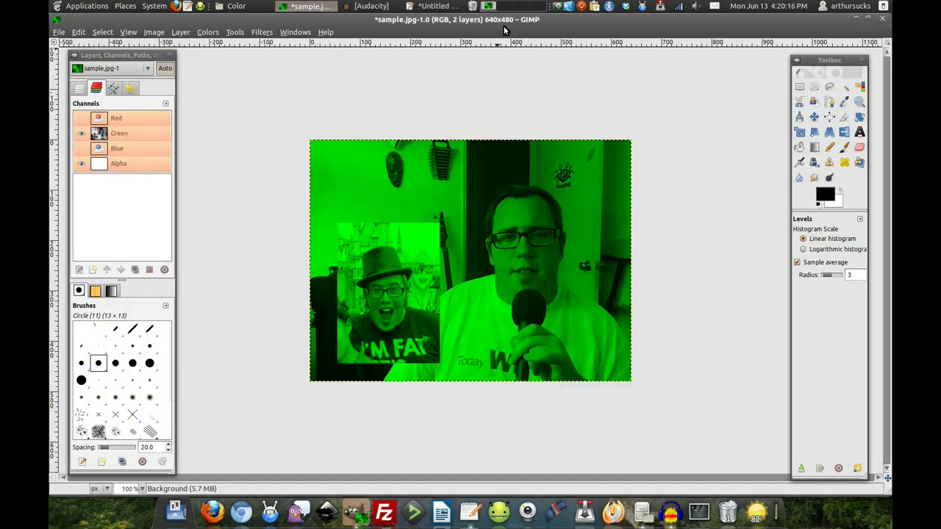
pyautogui.click(80, 133)
pyautogui.click(82, 148)
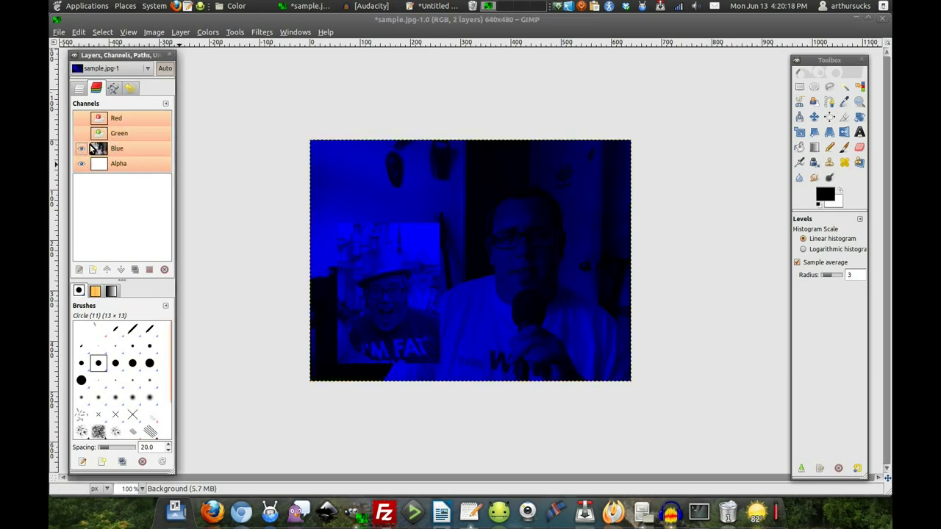
# Step: Set the Blue channel levels to black 0, gamma 1.44 and white 229
pyautogui.click(207, 31)
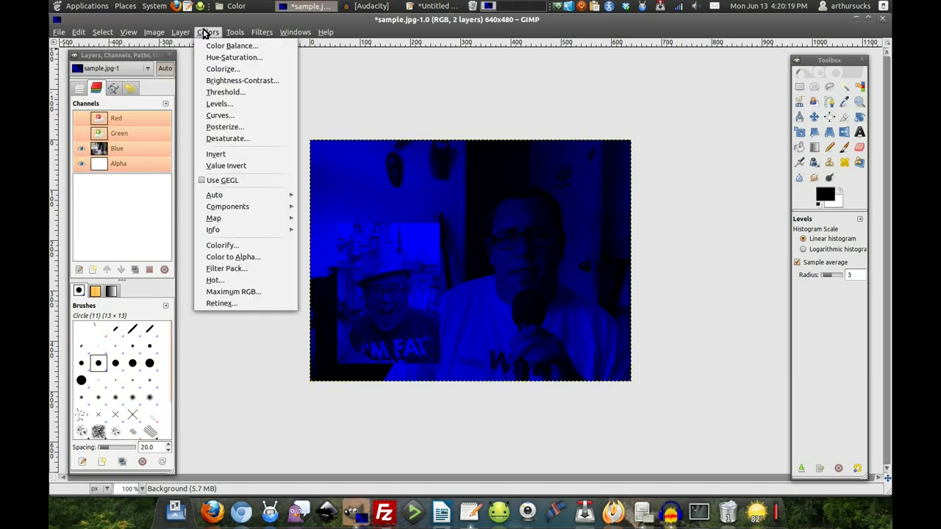
pyautogui.click(229, 108)
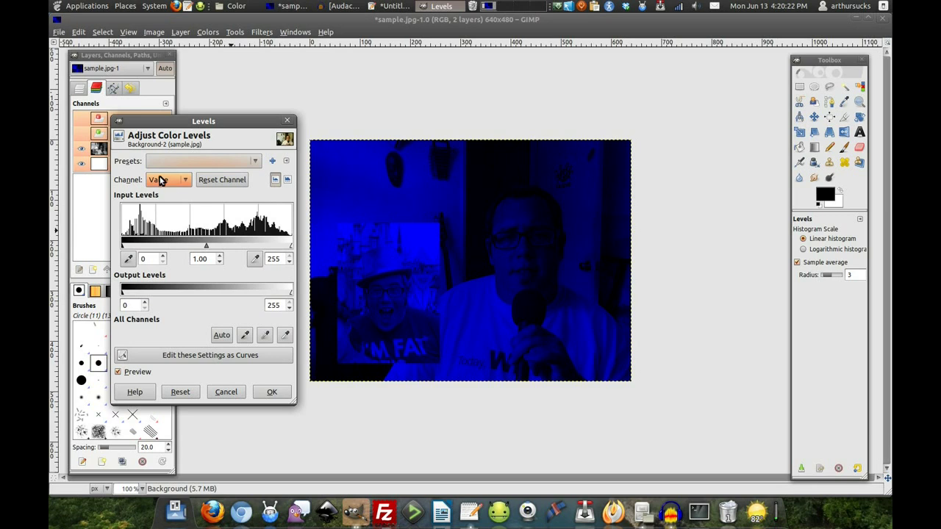
pyautogui.click(168, 180)
pyautogui.click(168, 221)
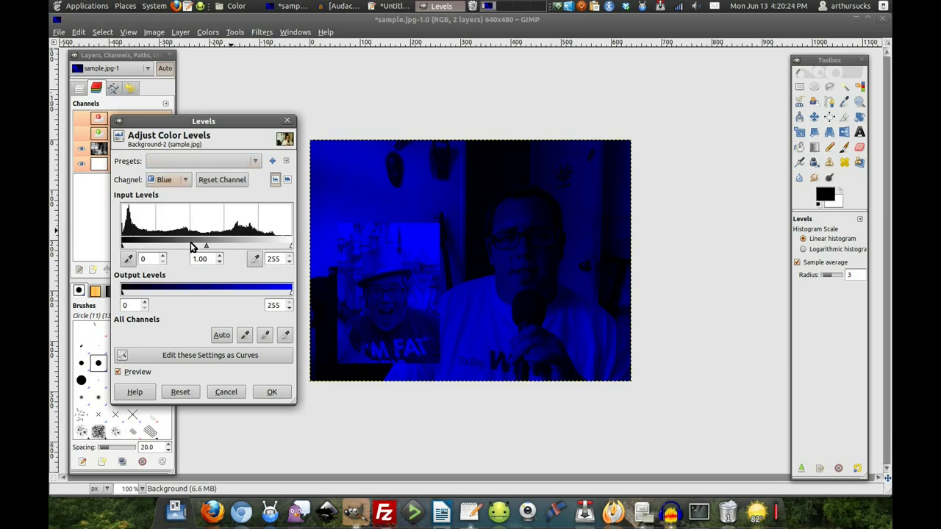
pyautogui.moveTo(288, 246); pyautogui.dragTo(276, 250)
pyautogui.moveTo(197, 252); pyautogui.dragTo(188, 252)
# Step: Log the blue levels 0, 1.44, 229 in the gedit note and minimize it
pyautogui.click(389, 6)
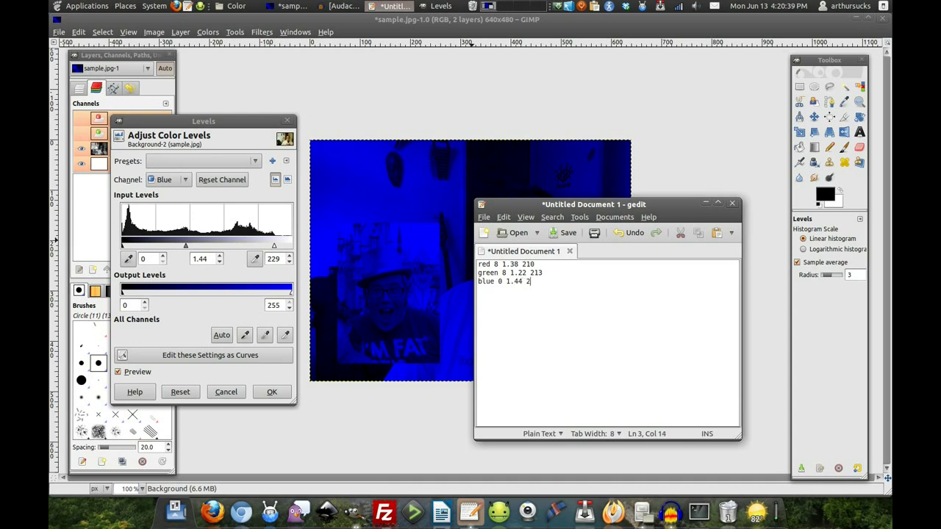
pyautogui.write('29')
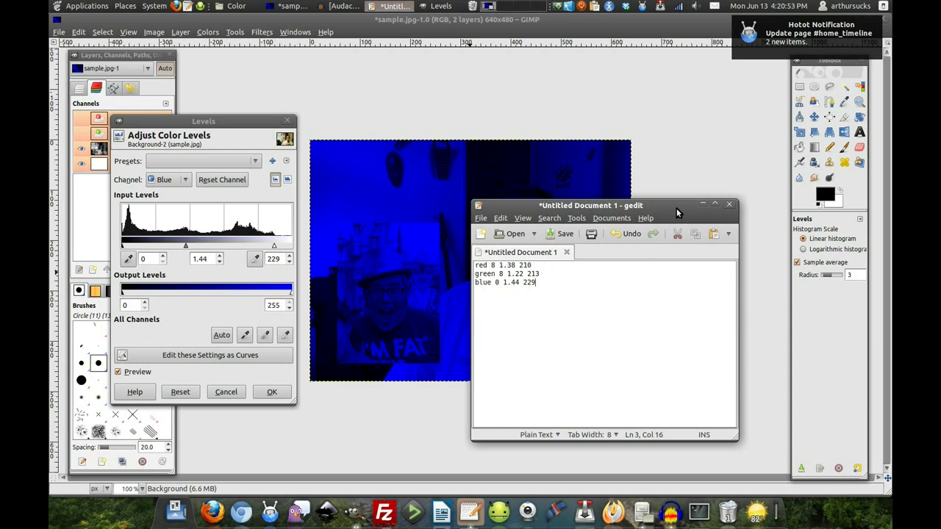
pyautogui.click(702, 205)
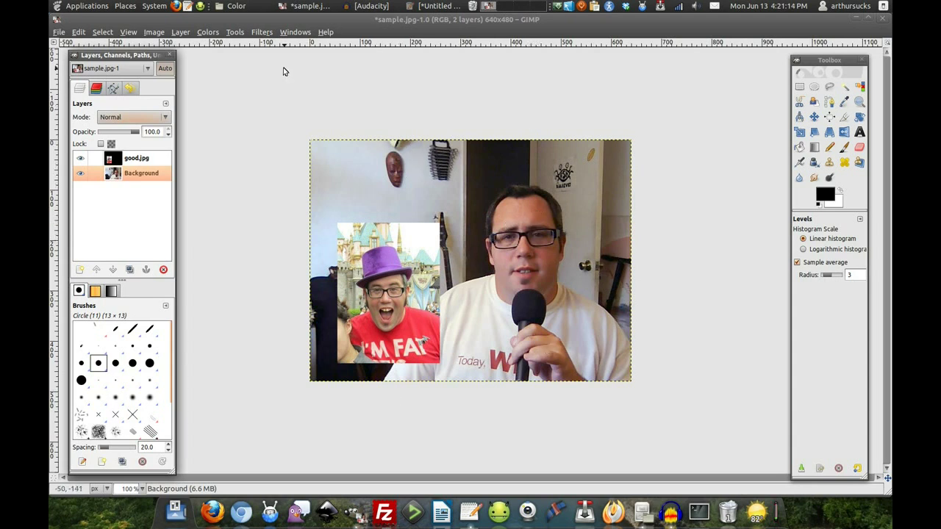
# Step: Apply a Levels pass raising the Value channel's black input level to 11
pyautogui.click(207, 31)
pyautogui.click(229, 108)
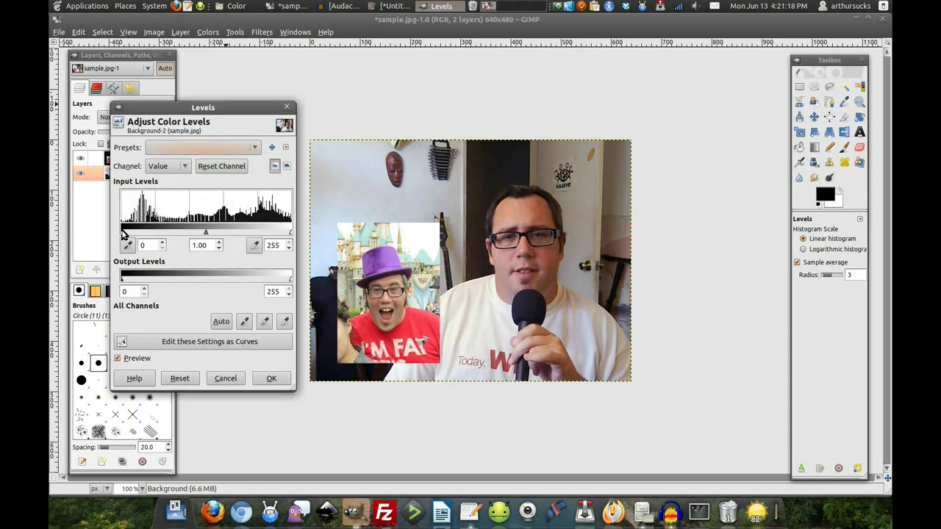
pyautogui.moveTo(123, 234); pyautogui.dragTo(130, 233)
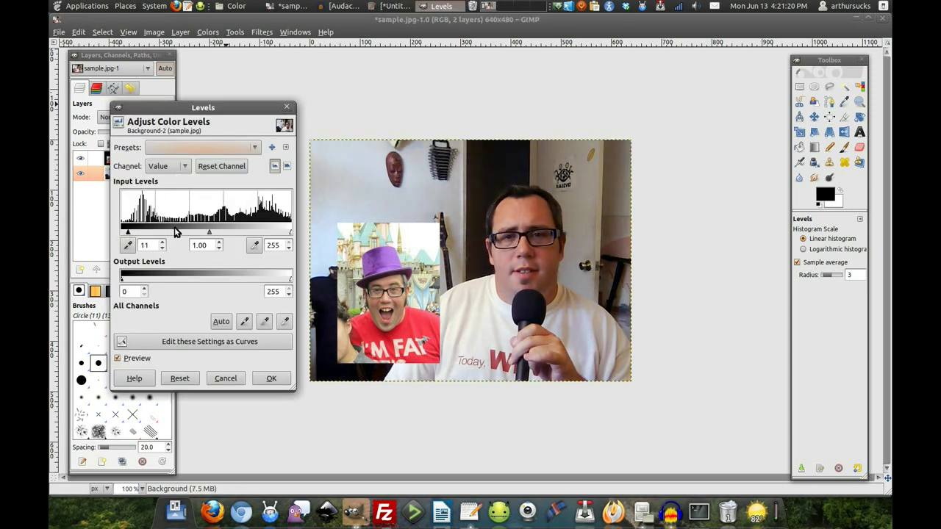
pyautogui.click(276, 379)
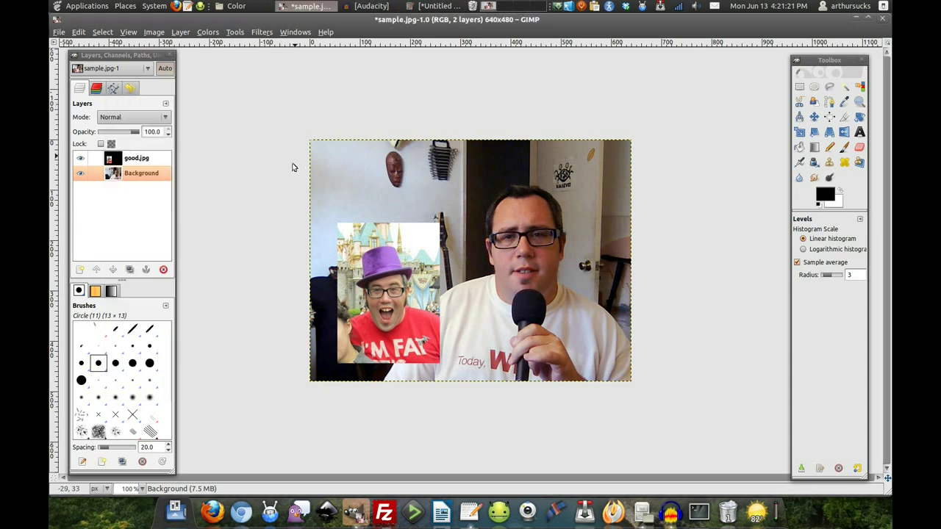